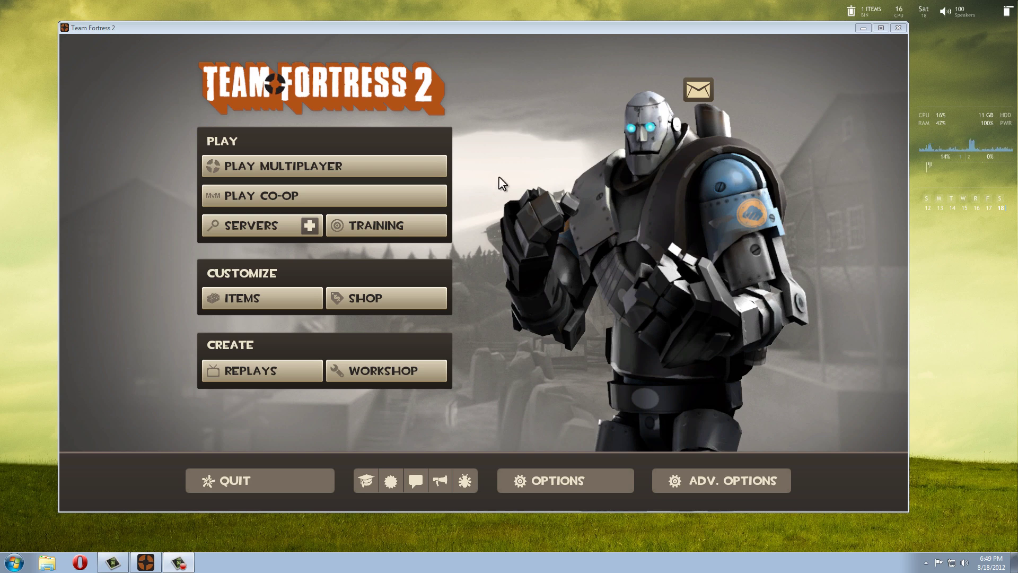
Open the Create Server dialog and pick mvm_coaltown as the map.
left_click(174, 85)
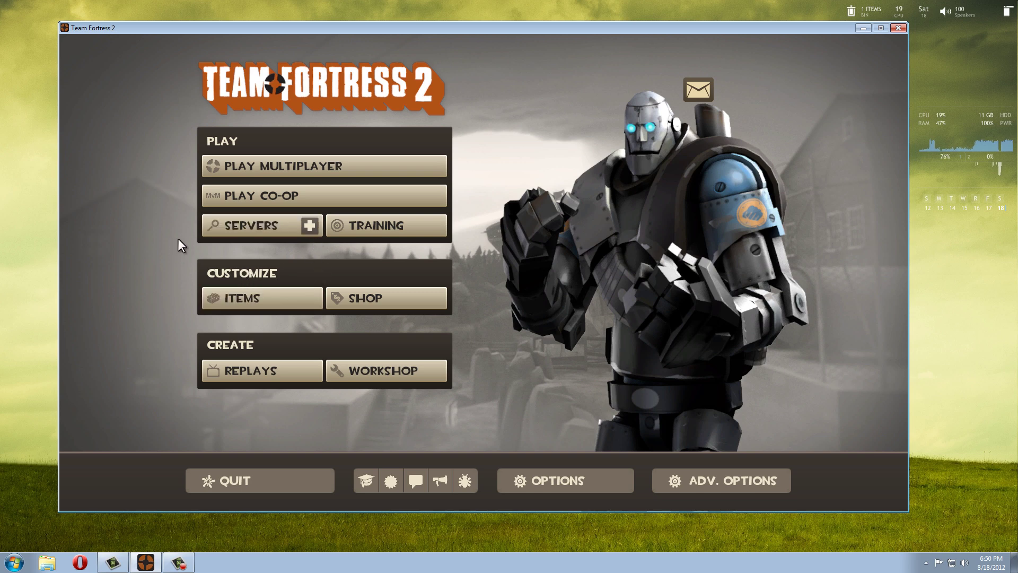
left_click(308, 226)
left_click_drag(460, 149, 547, 146)
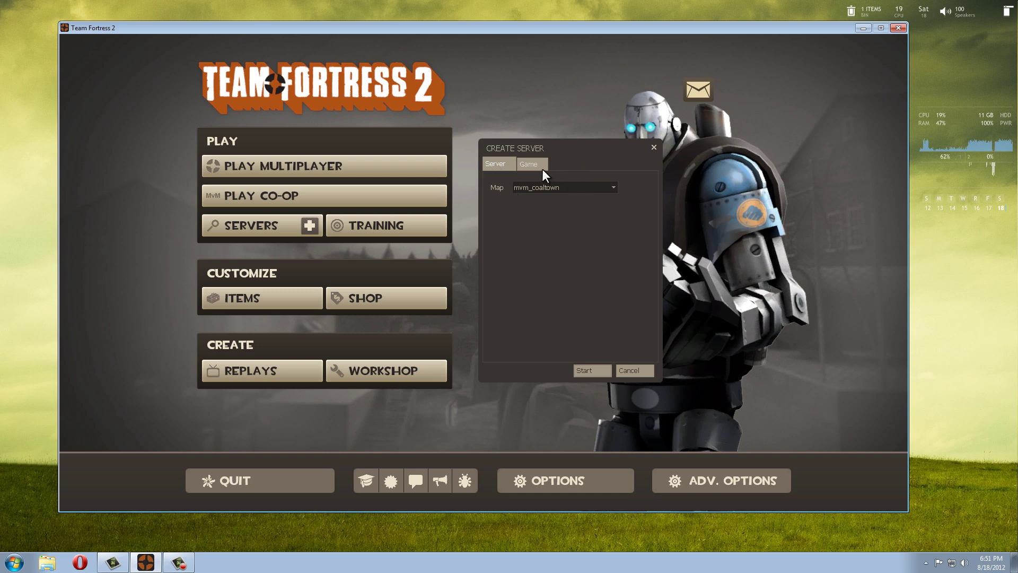
left_click(530, 164)
left_click(510, 160)
left_click(605, 188)
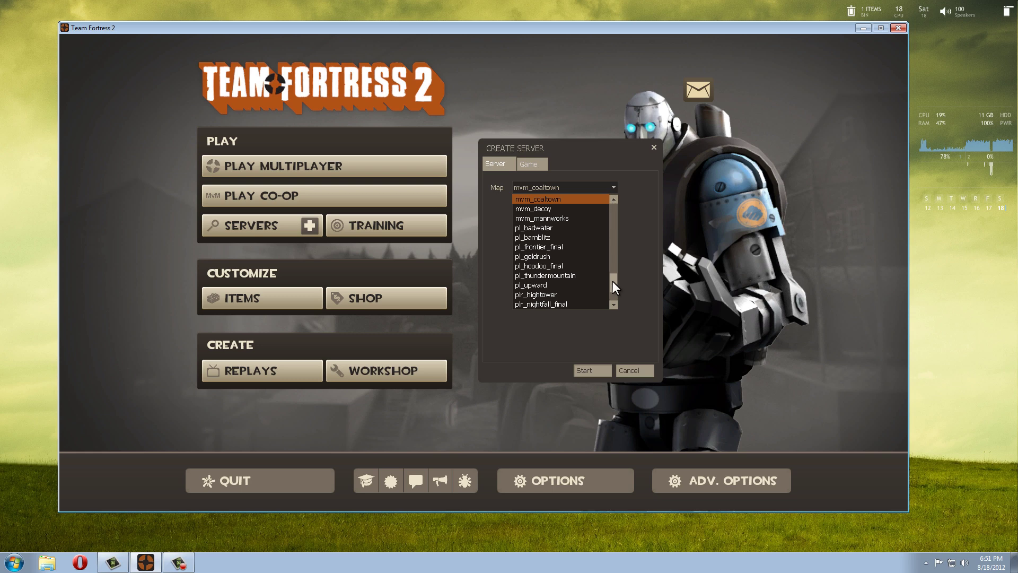
mouse_move(613, 281)
left_mouse_down()
mouse_move(609, 214)
mouse_move(610, 293)
mouse_move(610, 274)
left_mouse_up()
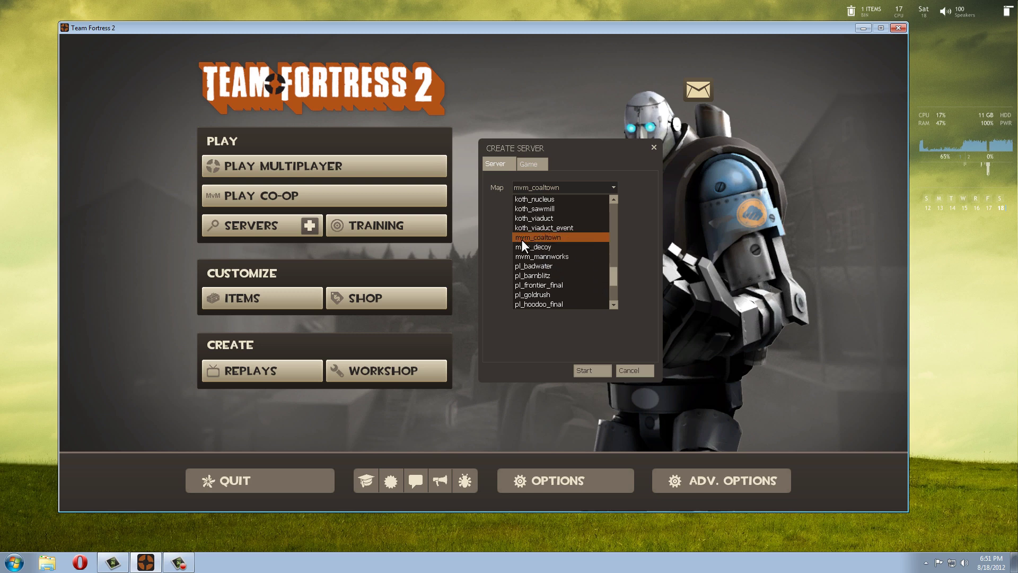
left_click(558, 237)
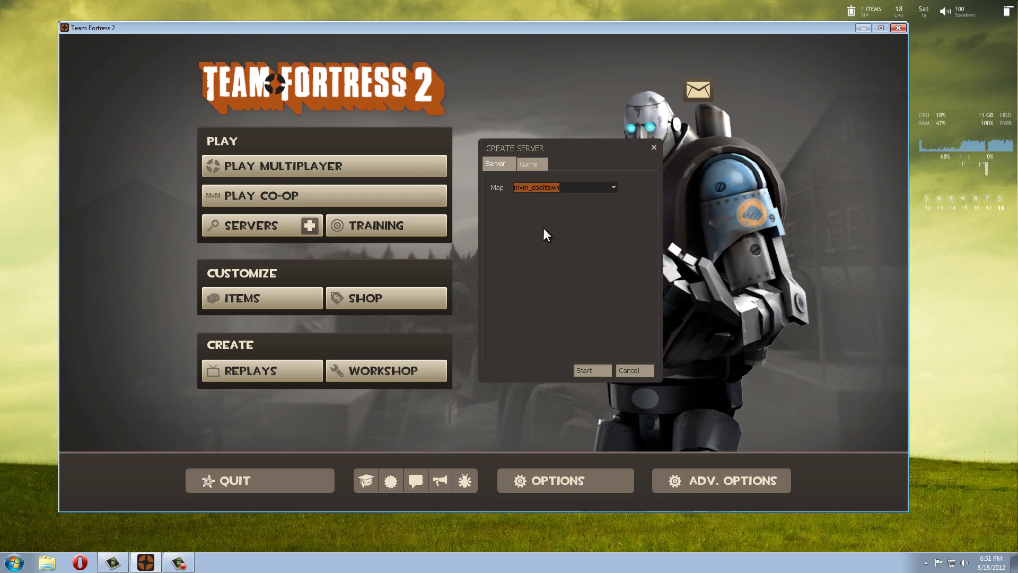
Switch to the Game settings and check the hostname Tf2 MvM.
left_click(536, 165)
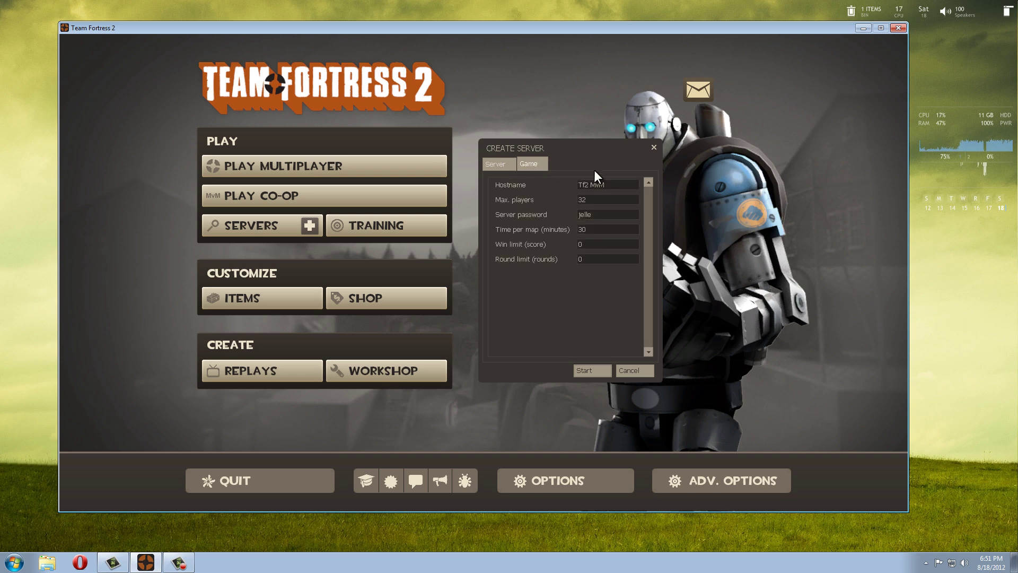
left_click_drag(586, 152, 602, 156)
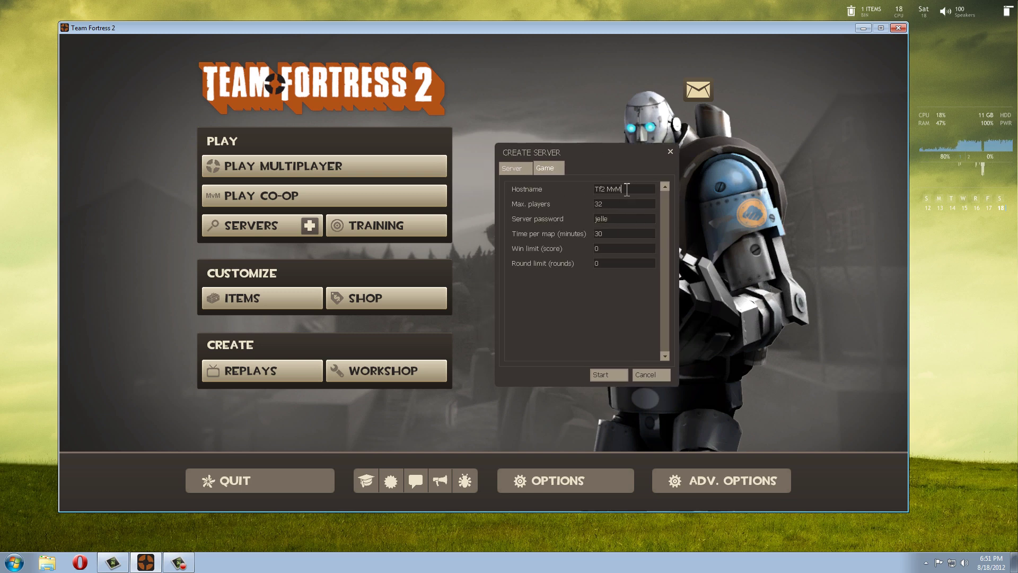
left_click(603, 184)
left_click(627, 189)
Check the Max players value of 32 and the server password field.
left_click(611, 205)
left_click(615, 204)
left_click(616, 206)
left_click(620, 204)
left_click_drag(619, 150, 650, 142)
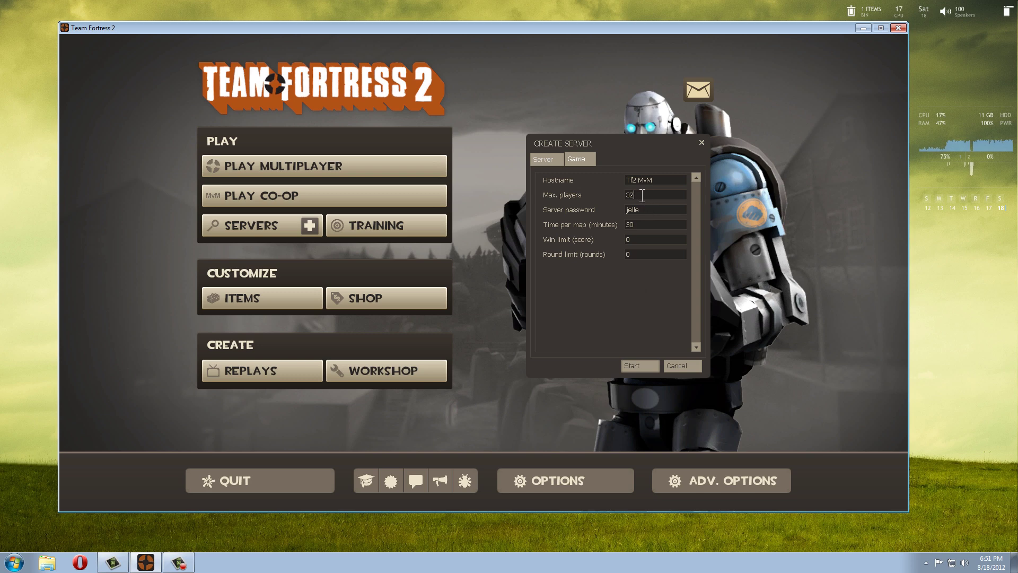
left_click(629, 196)
double_click(621, 209)
left_click(646, 216)
Start the Coal Town server, dismiss the welcome and map info, and join as Scout.
left_click(638, 365)
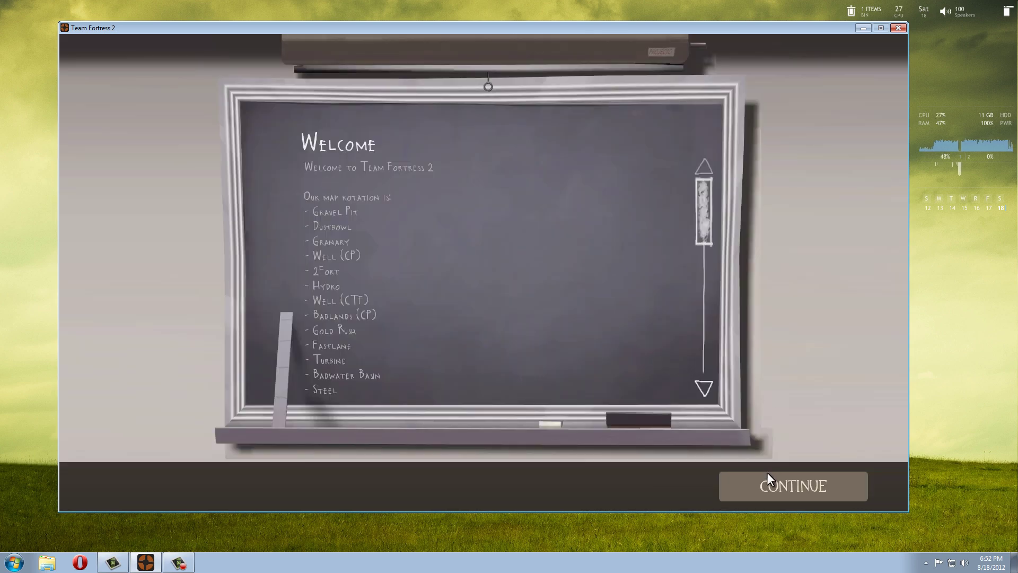
left_click(762, 486)
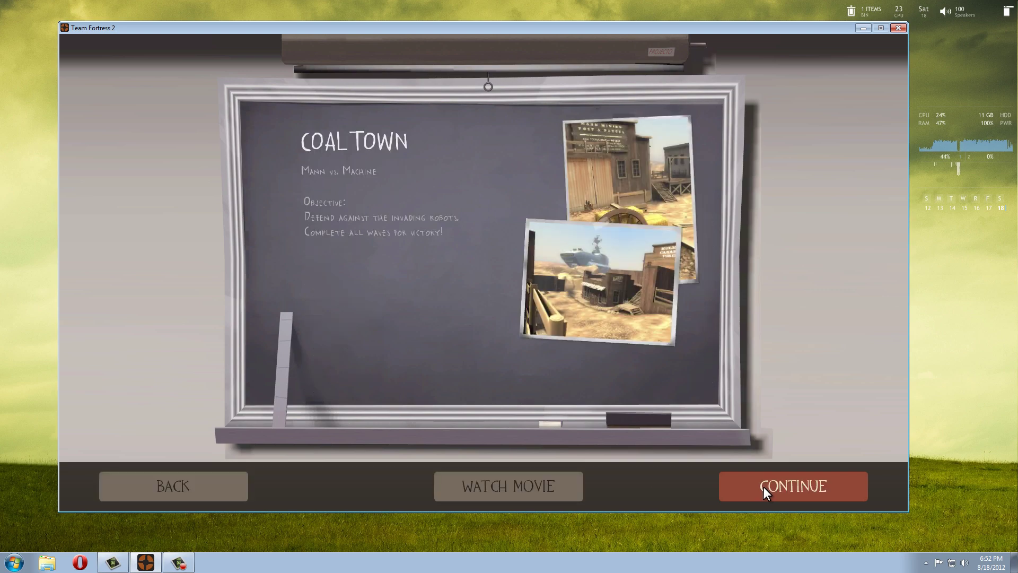
left_click(763, 486)
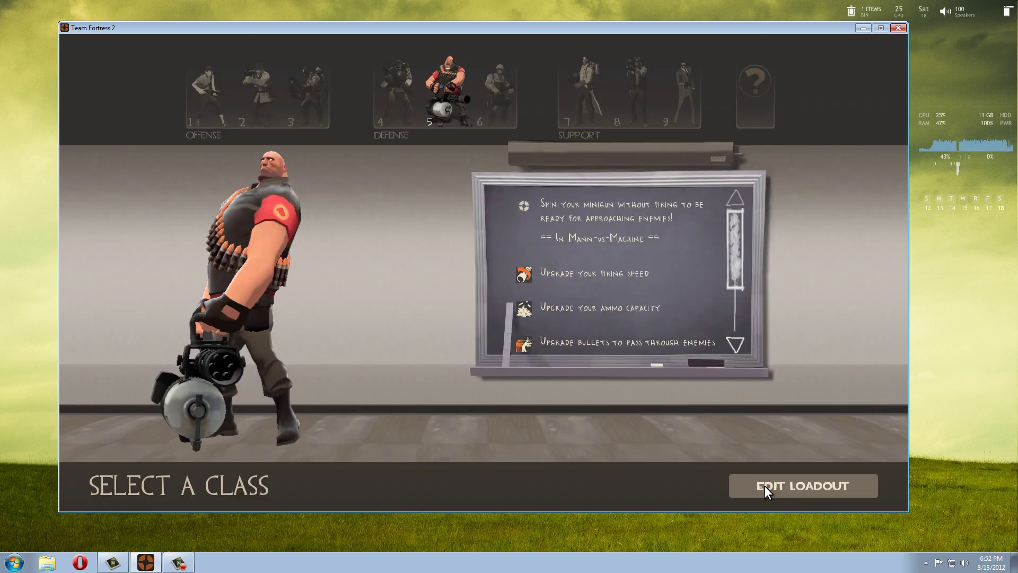
left_click(202, 130)
Walk out onto the Coal Town arena platform, then return to the main menu.
scroll(483, 272, "down", 3)
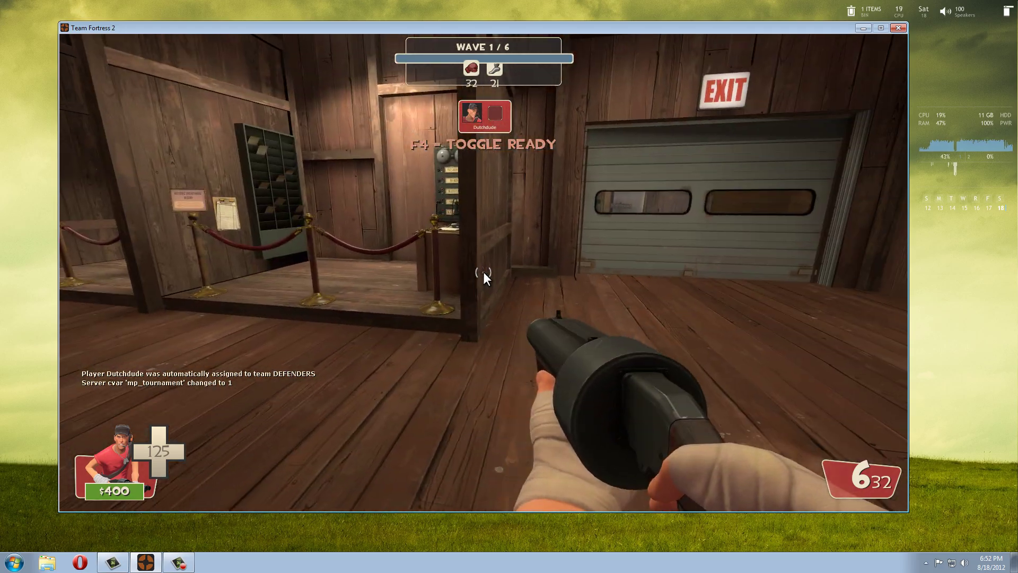
key("w")
key("w")
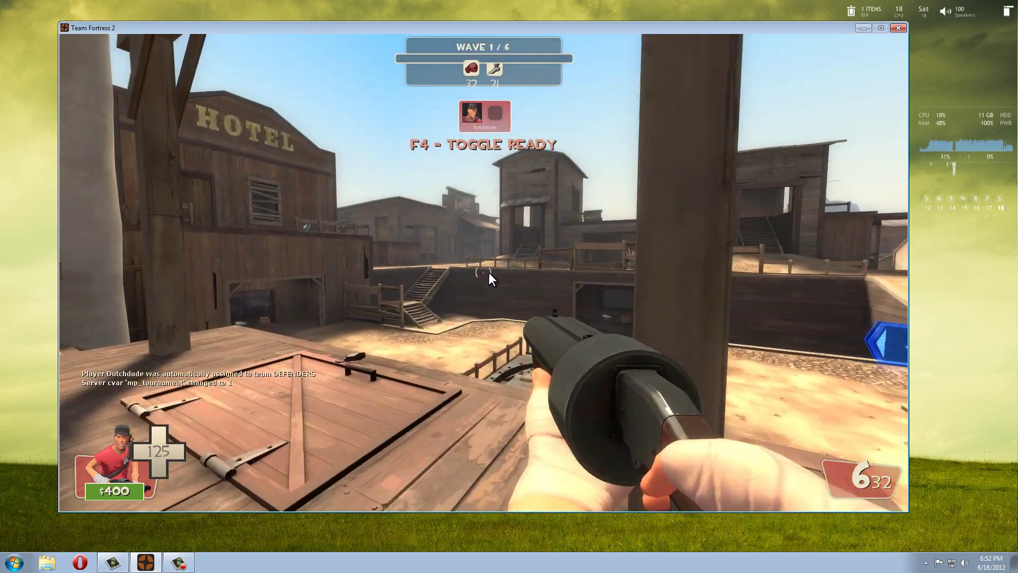
key("w")
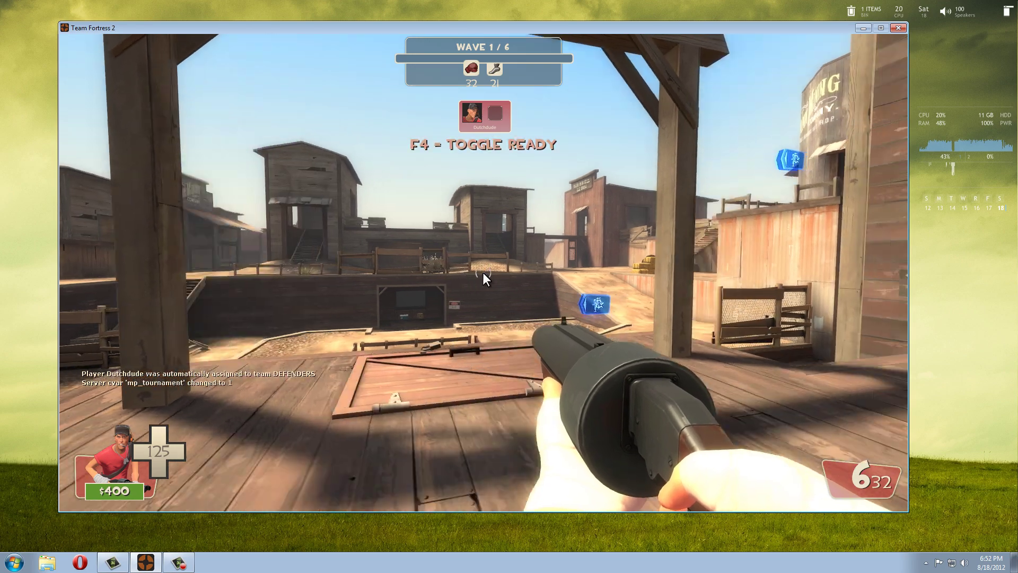
key("a")
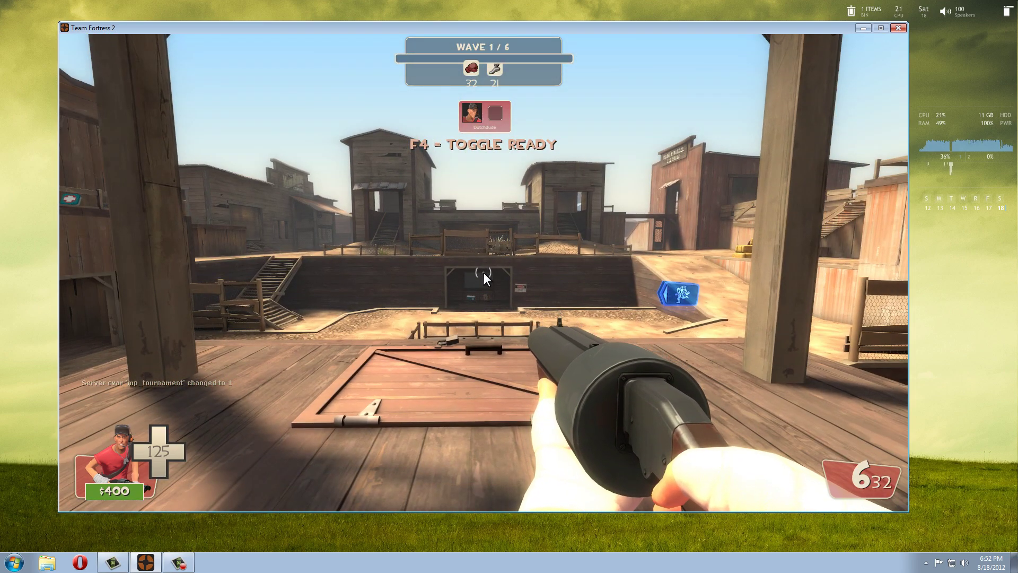
key("d")
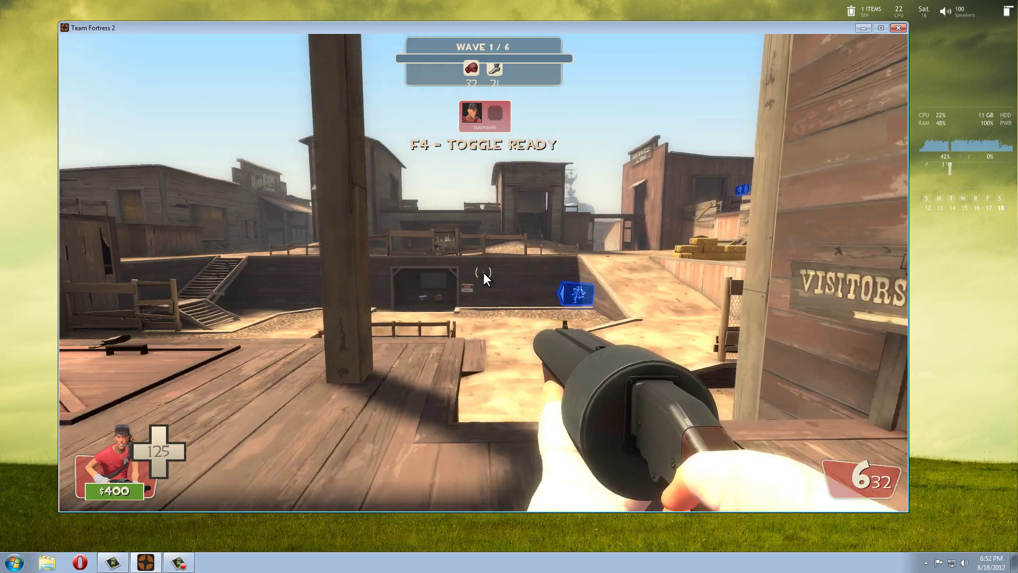
key("s")
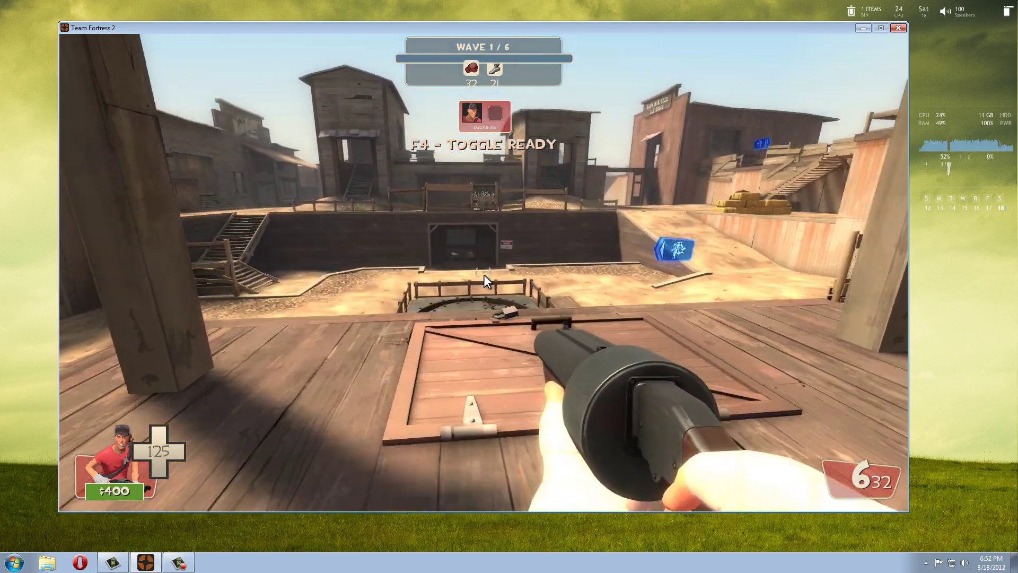
key("Left")
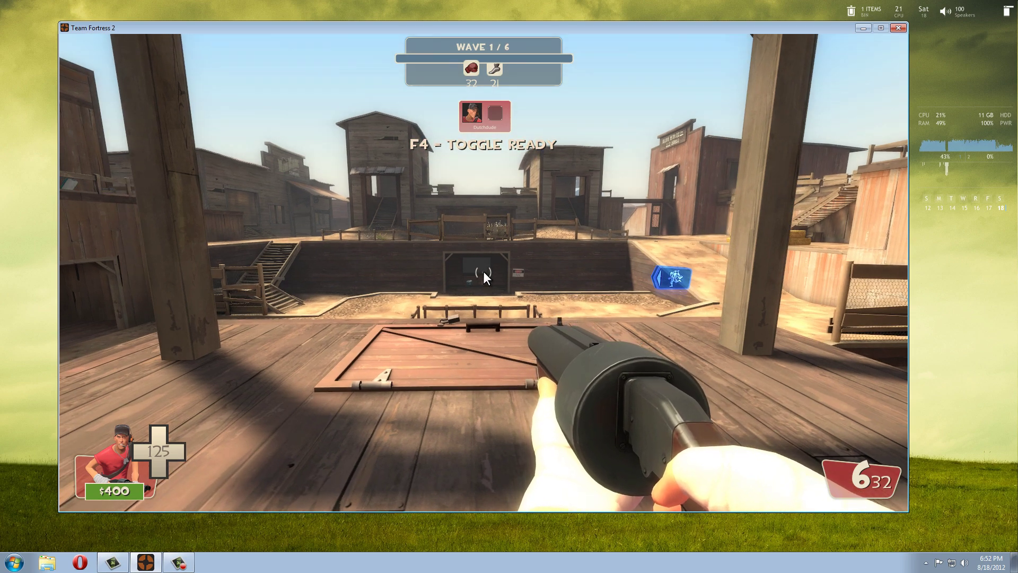
key("Escape")
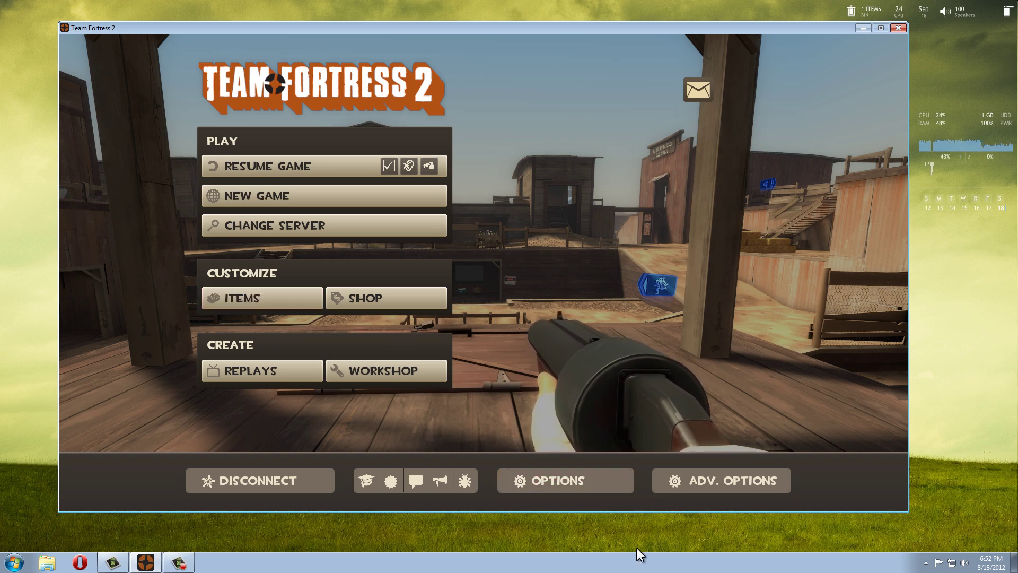
Tick Enable developer console in the advanced keyboard options and save the Options.
left_click(569, 479)
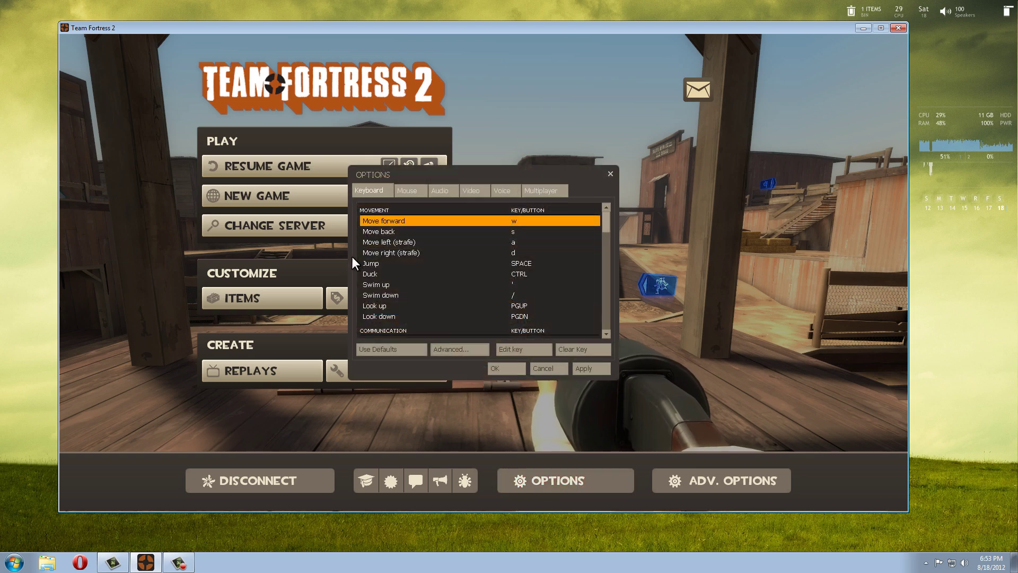
left_click(459, 348)
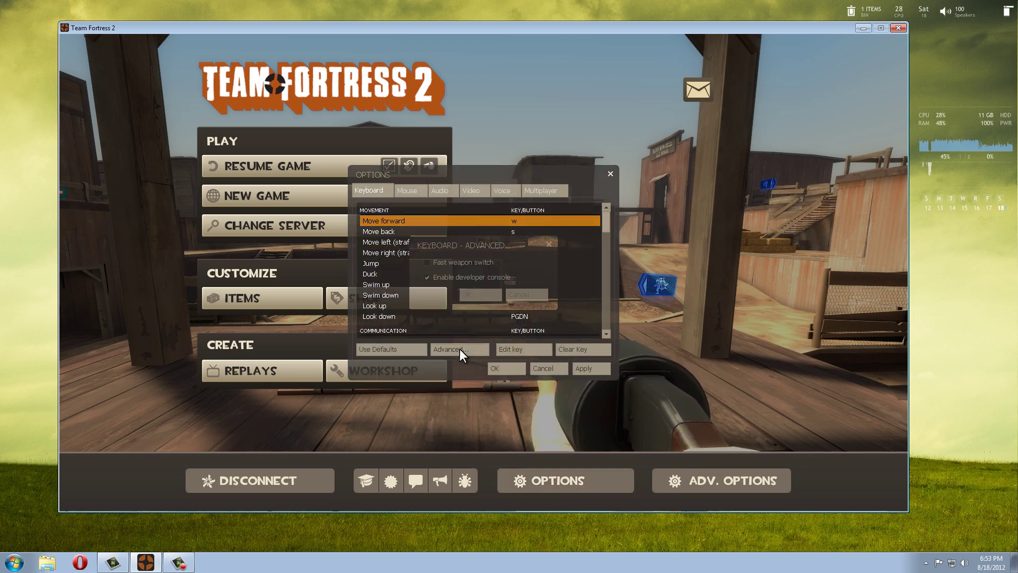
left_click(427, 277)
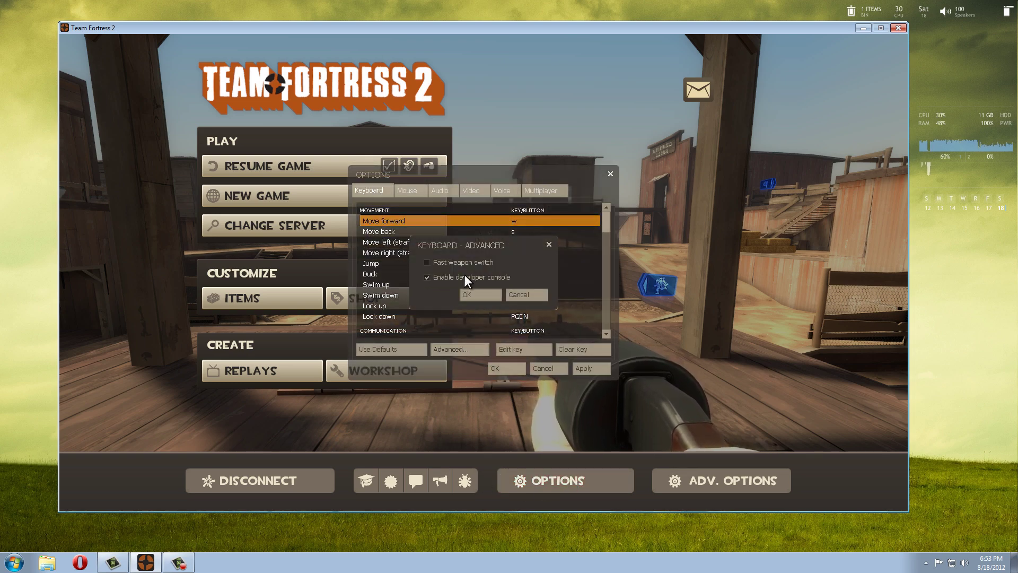
left_click(426, 277)
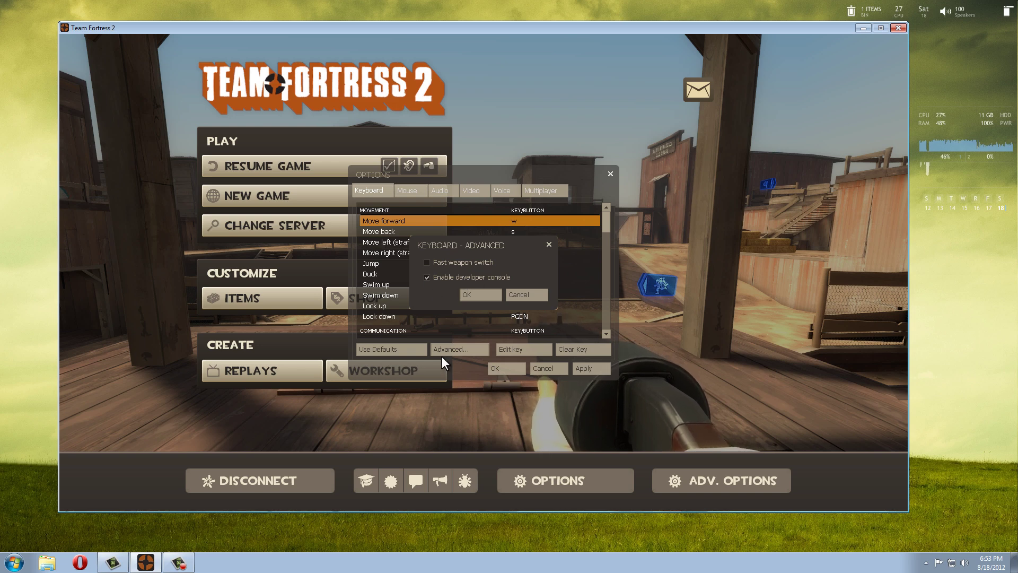
left_click(471, 295)
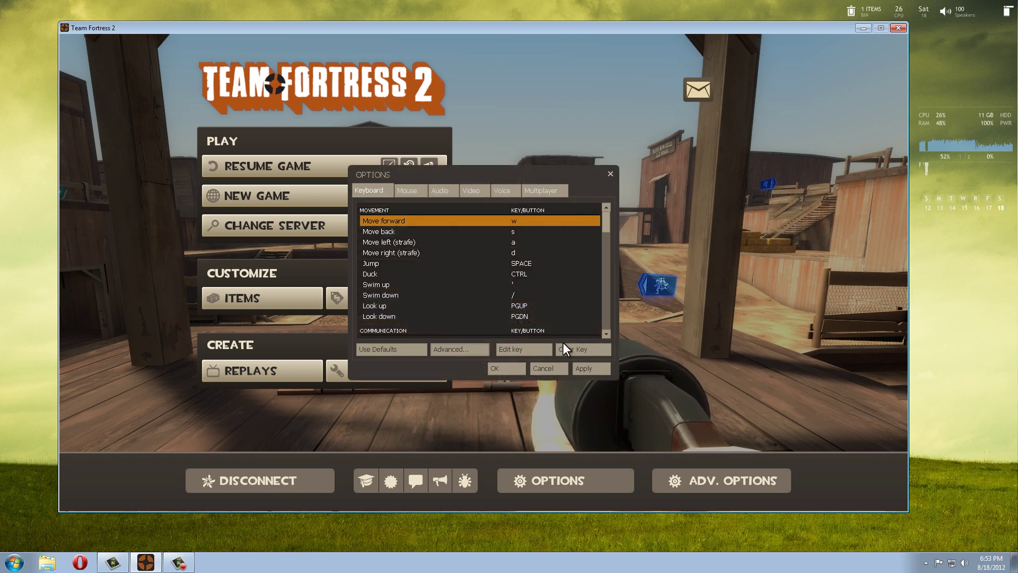
left_click(588, 367)
left_click(510, 371)
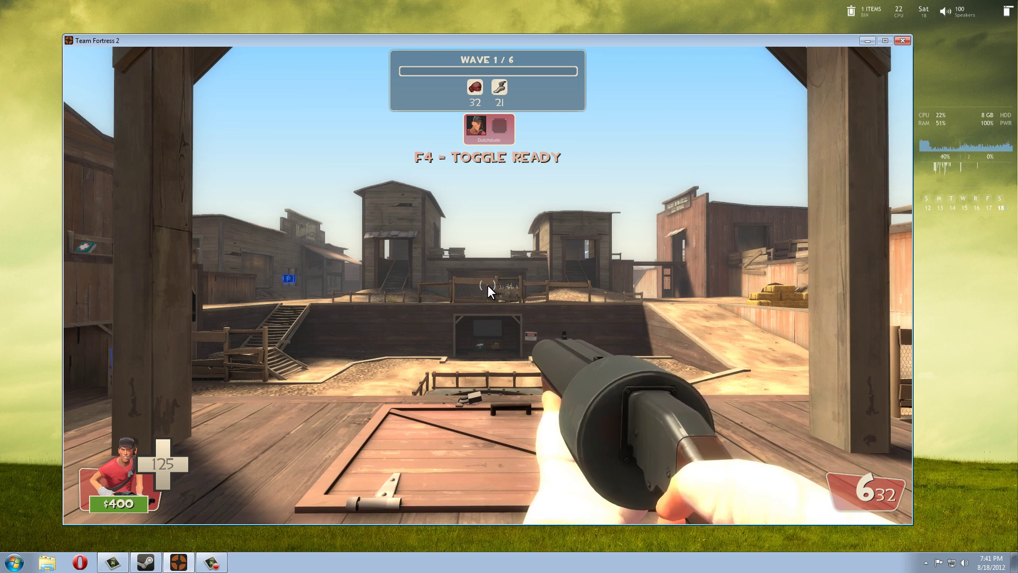
Open the developer console and enter sv_lan 0.
key("Escape")
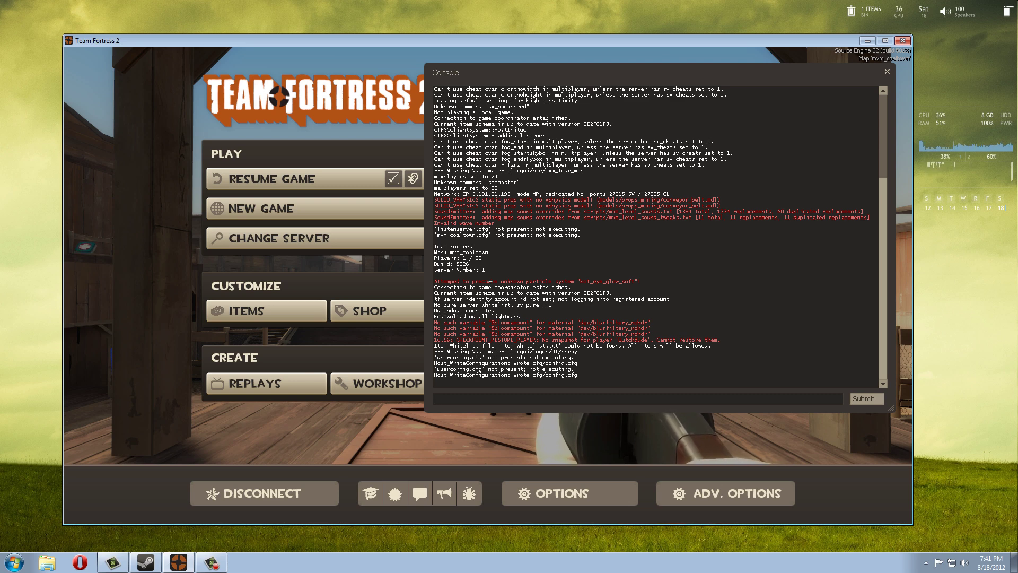
type("sv_")
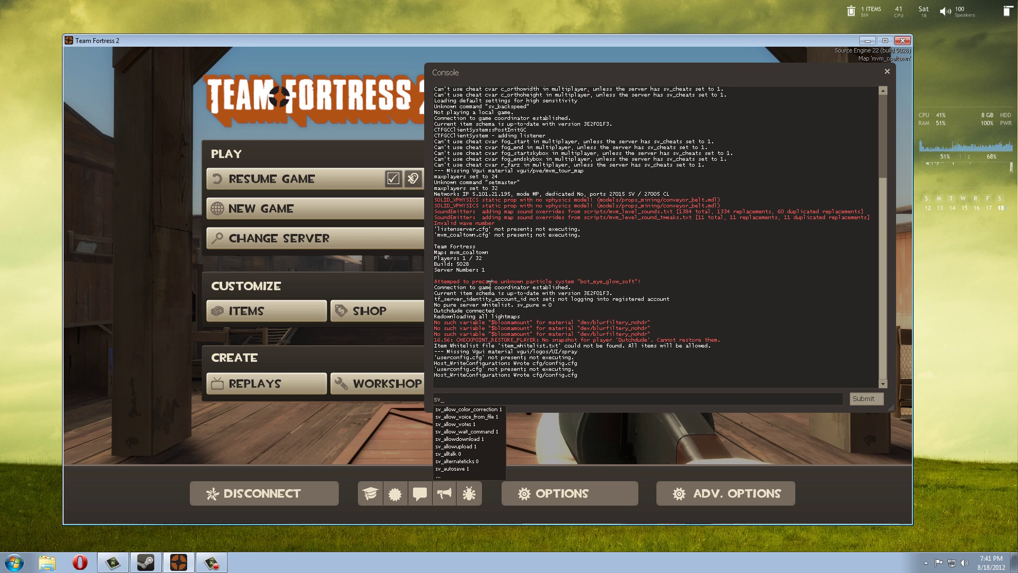
type("lan 0")
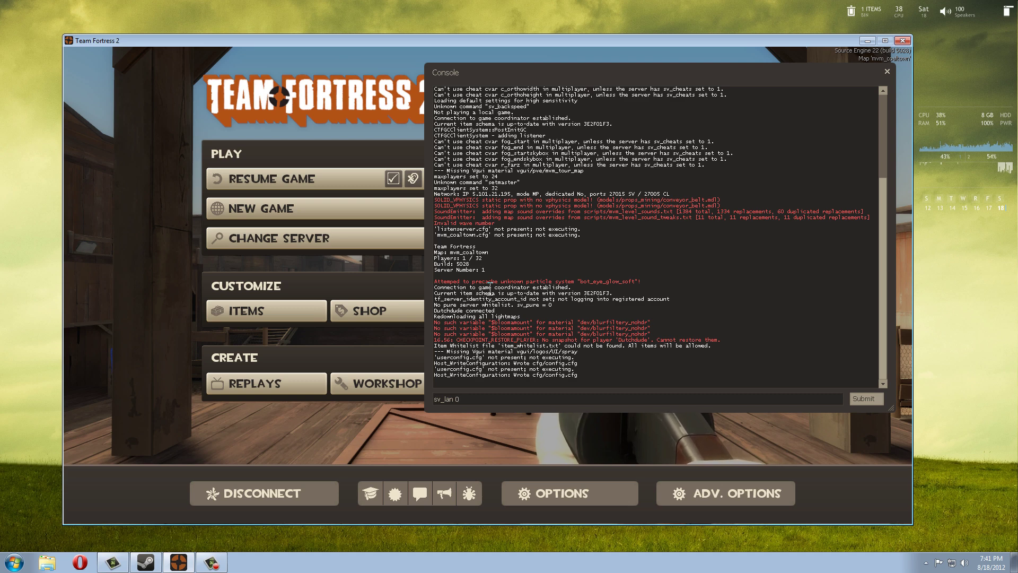
key("Return")
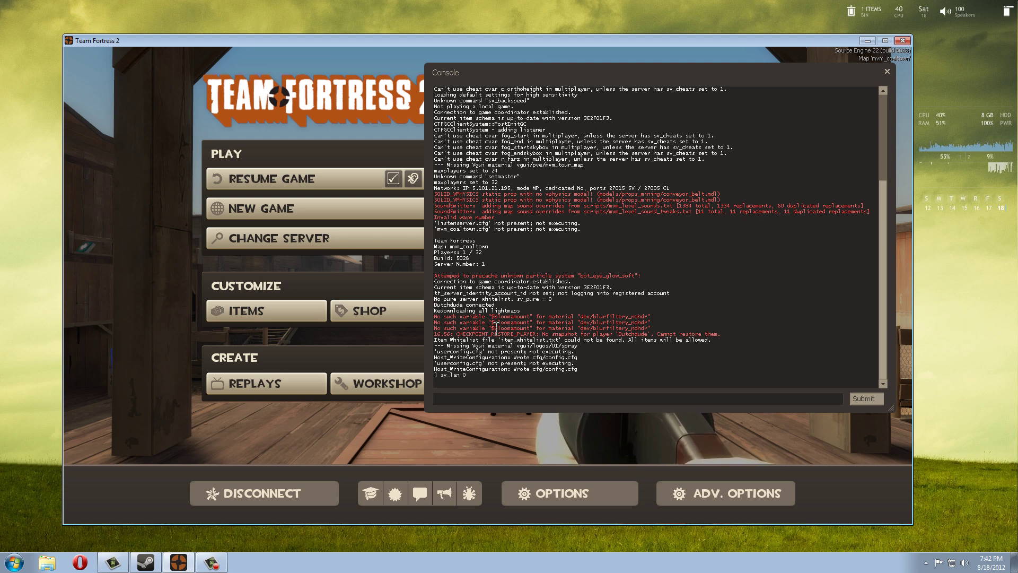
Enter sv_password none in the console.
type("sv")
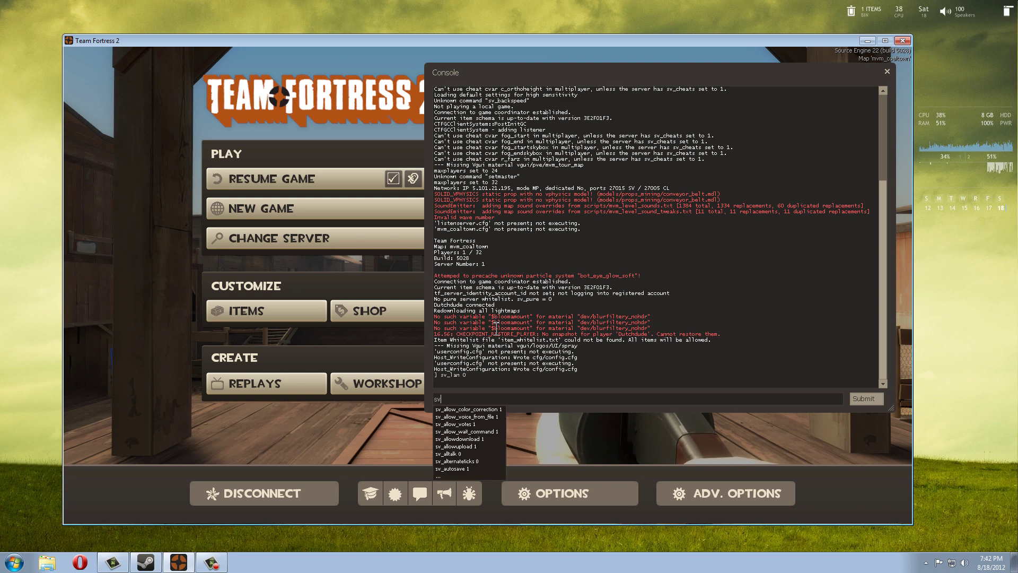
type("_")
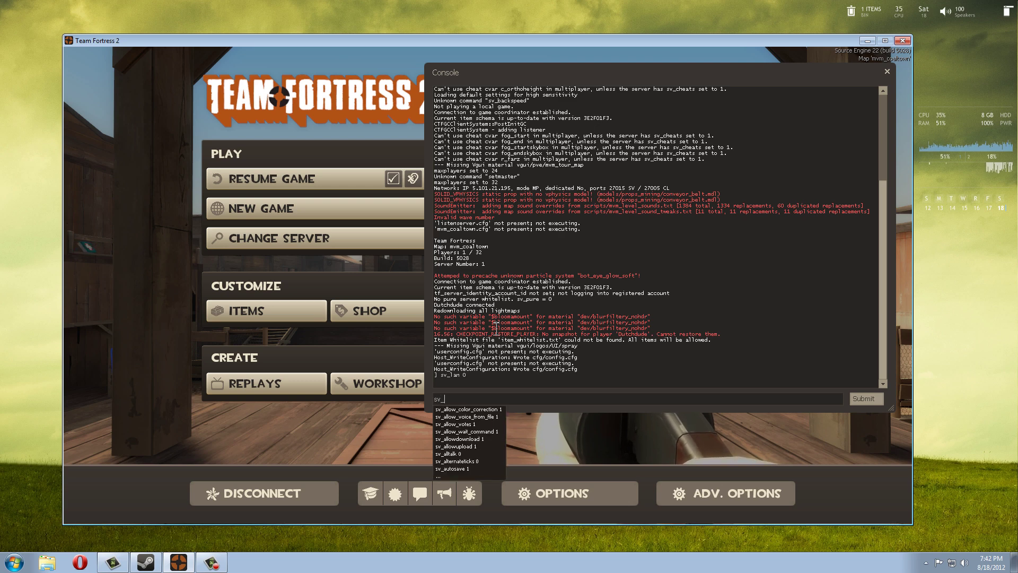
type("pass")
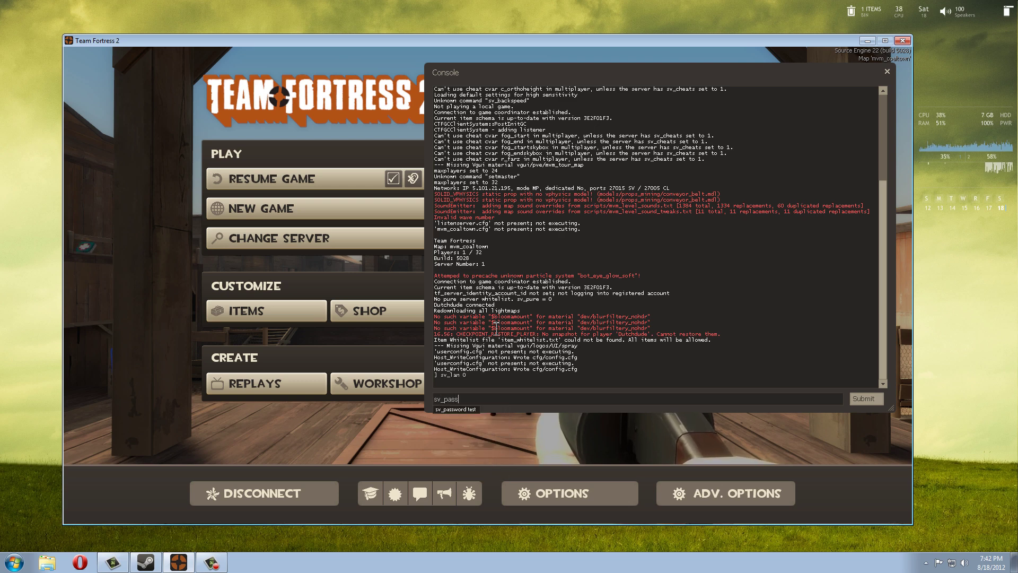
type("word ")
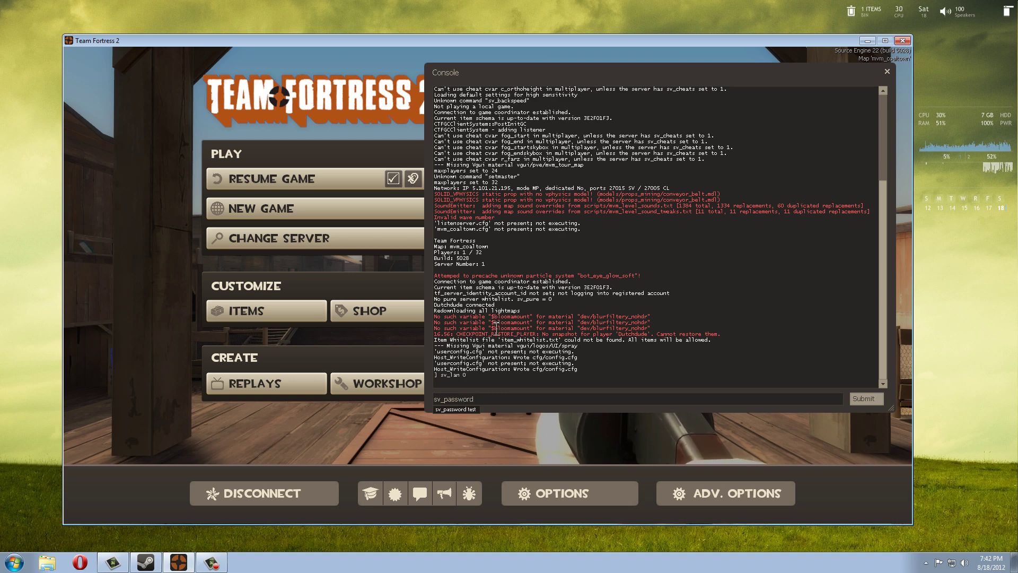
type("none")
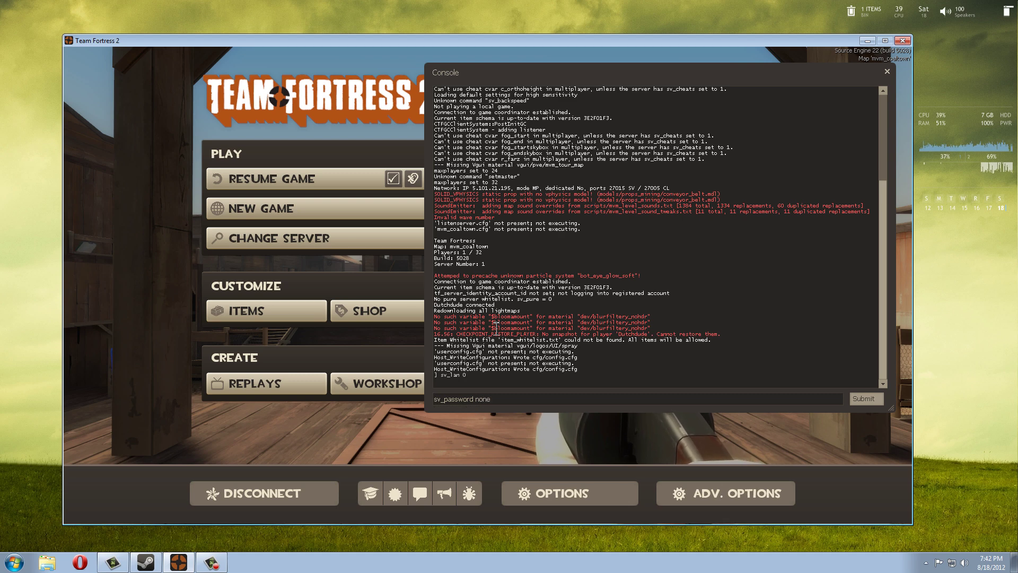
key("Return")
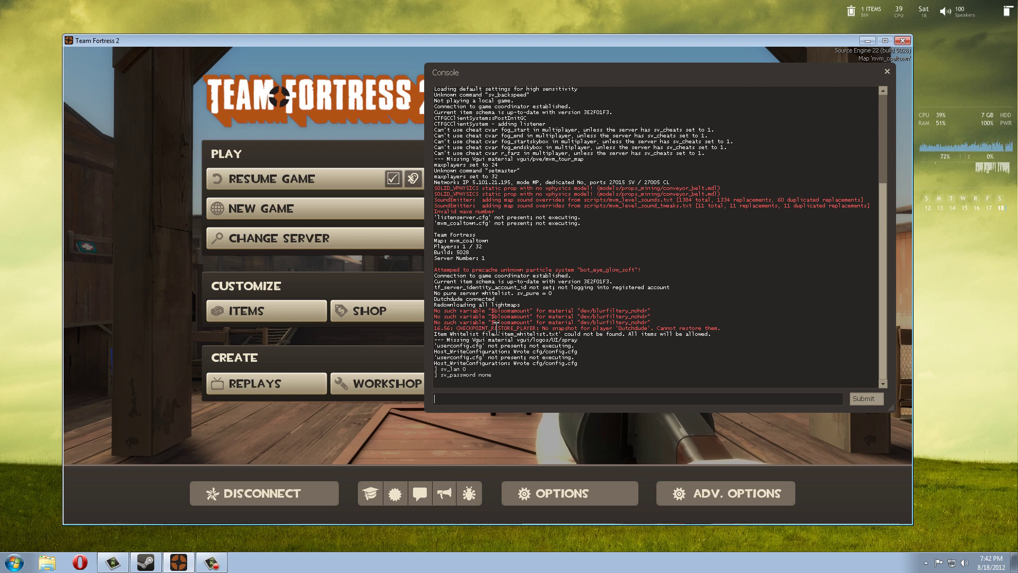
Reload the map with the console command map mvm_coaltown, using Tab completion.
type("map")
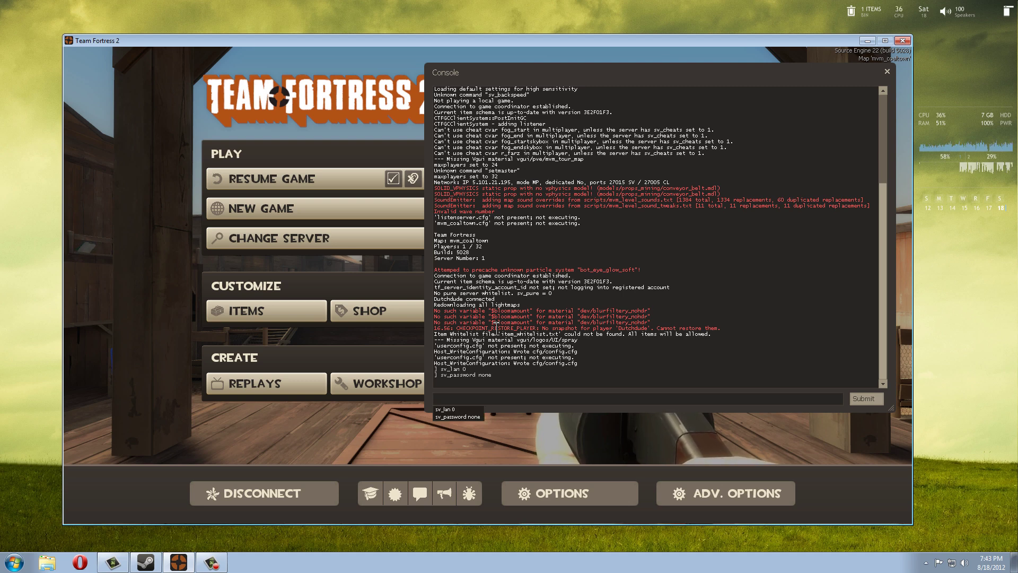
type(" mvm_")
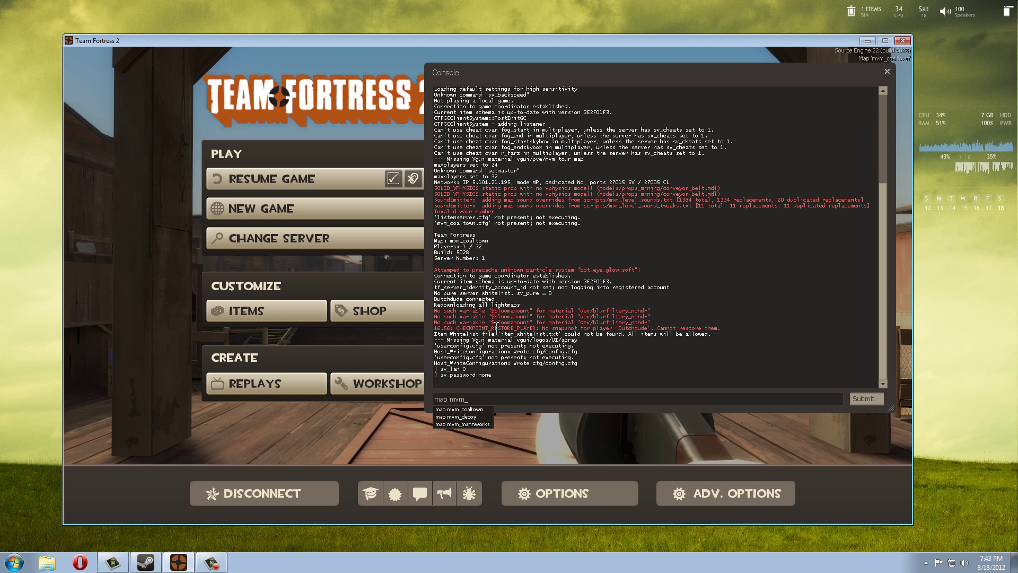
key("Tab")
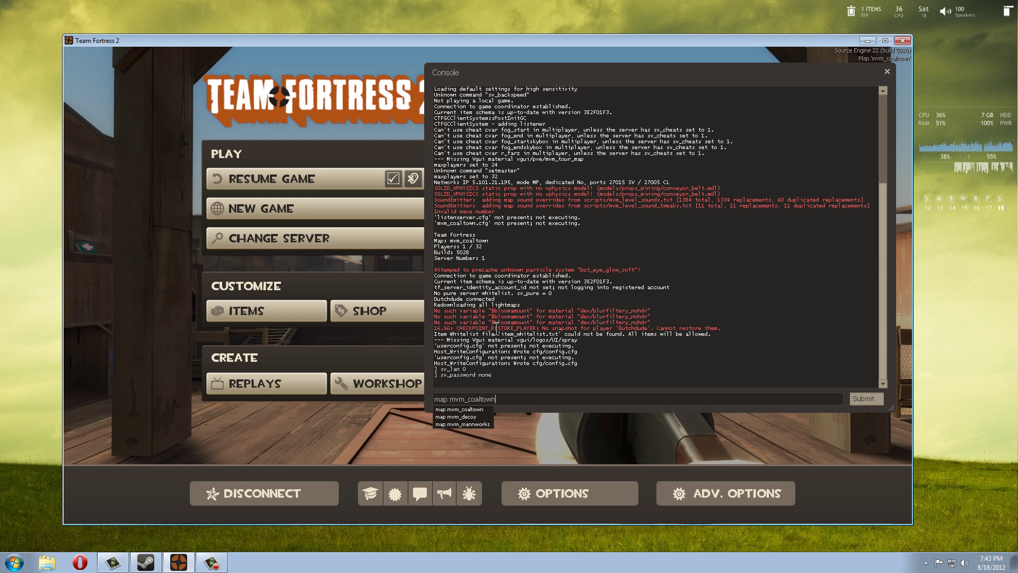
key("Return")
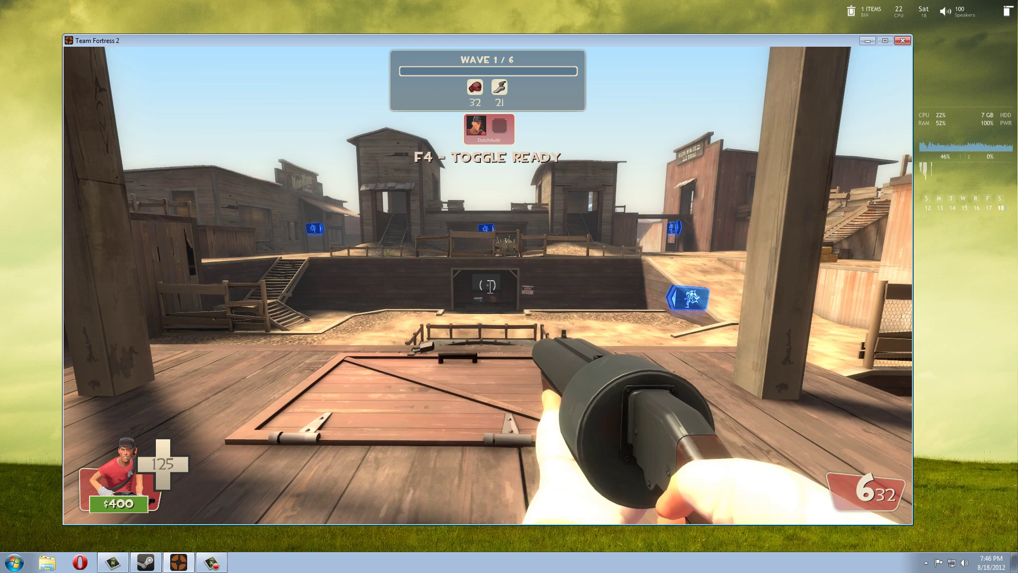
key("grave")
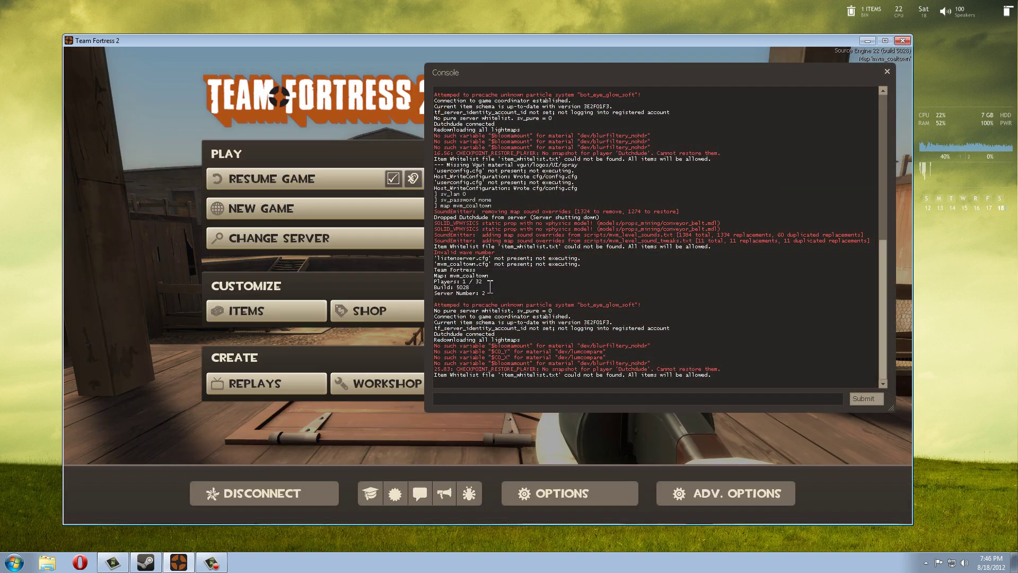
type("conn")
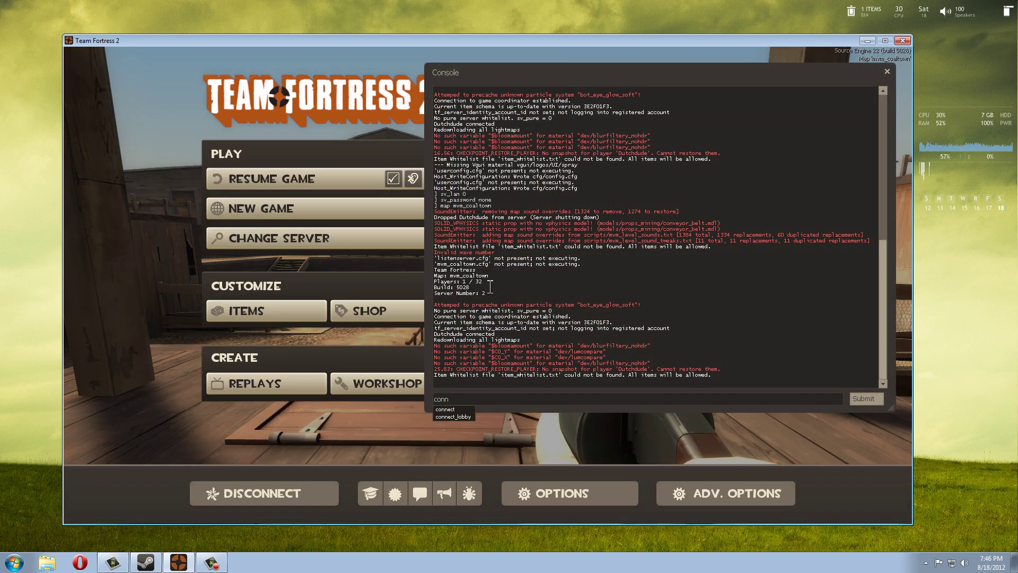
type("ect")
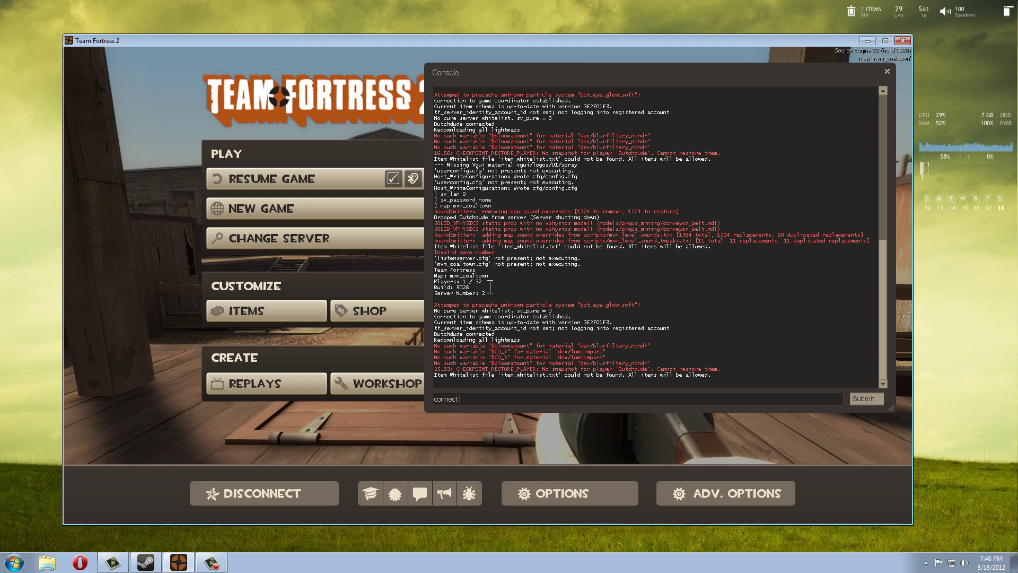
key("Escape")
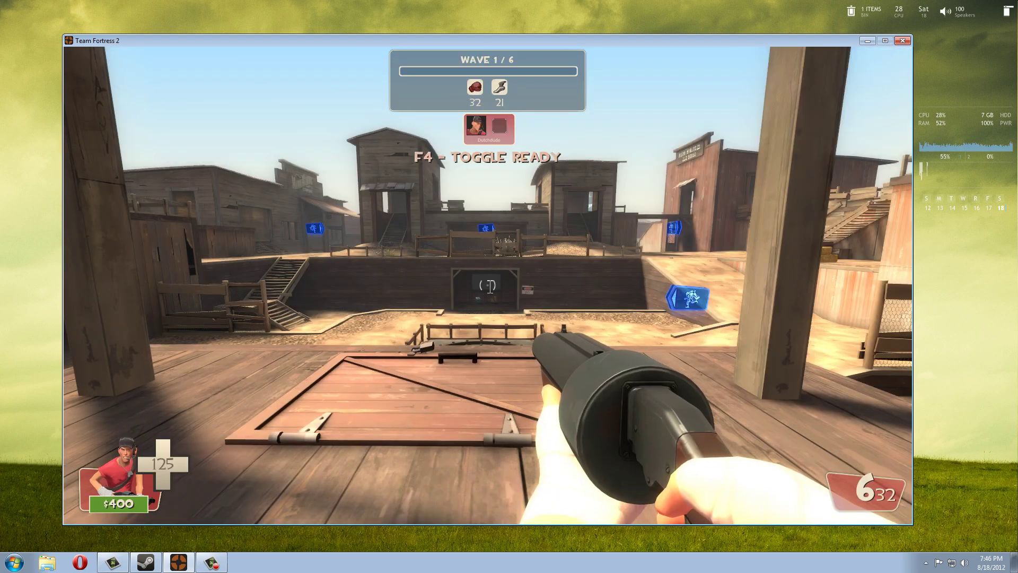